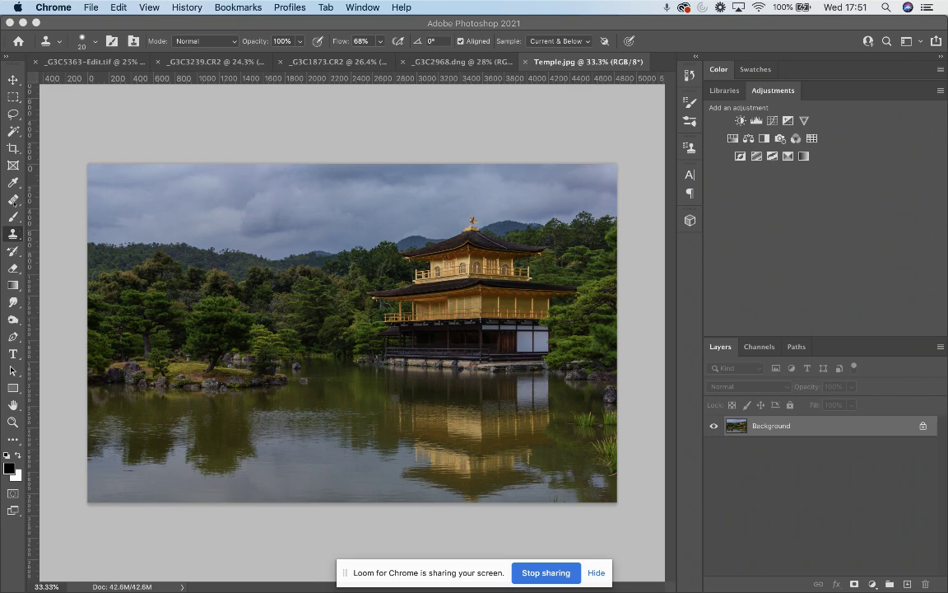
Switch from the Healing Brush to the Patch Tool, set to Content-Aware with Structure 5 and Color 0
{"action": "left_click", "coordinate": [13, 200]}
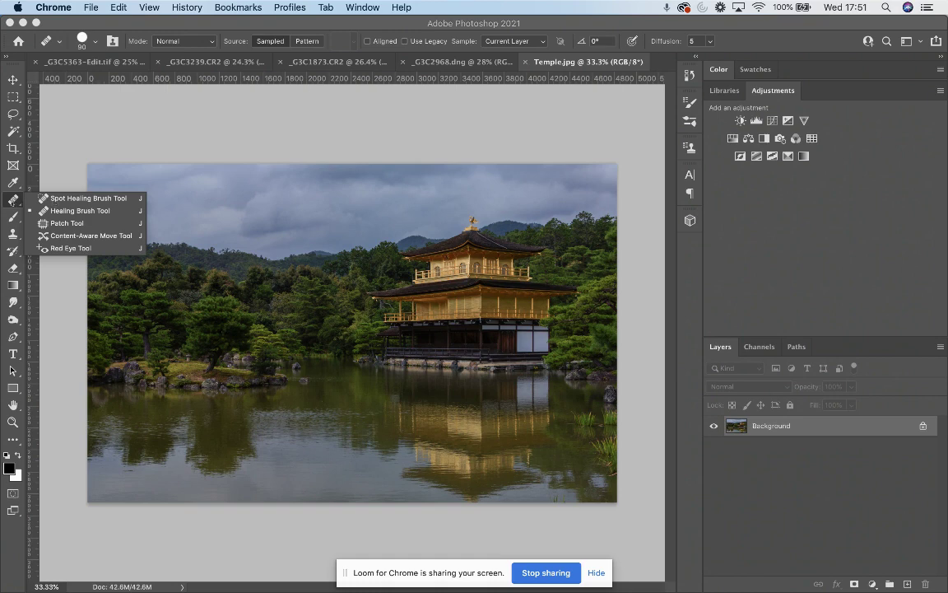
{"action": "left_click", "coordinate": [62, 223]}
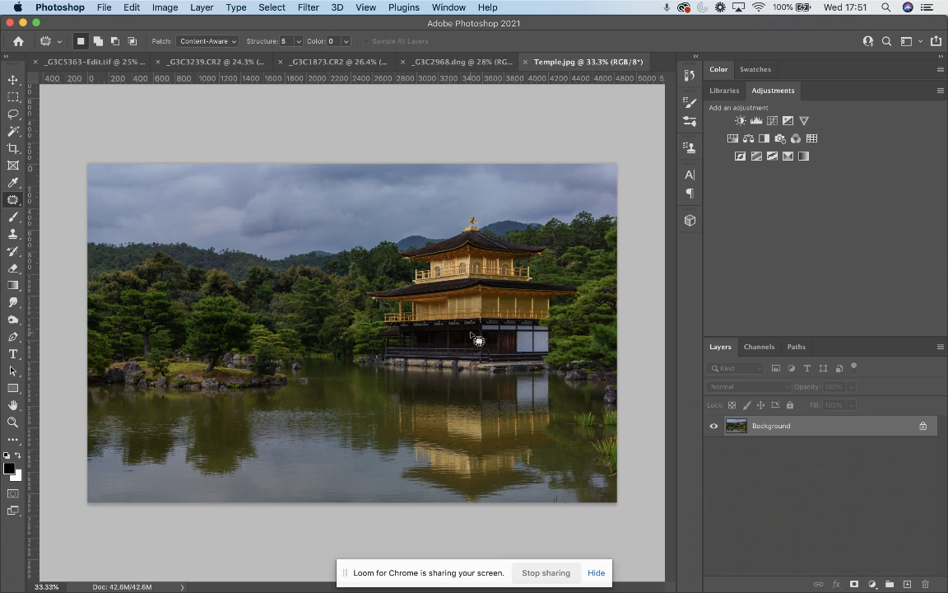
Zoom in to about 112% on the temple's lower storey and its white wall panels
{"action": "scroll", "coordinate": [532, 343], "scroll_direction": "up", "scroll_amount": 5}
{"action": "scroll", "coordinate": [478, 340], "scroll_direction": "right", "scroll_amount": 10}
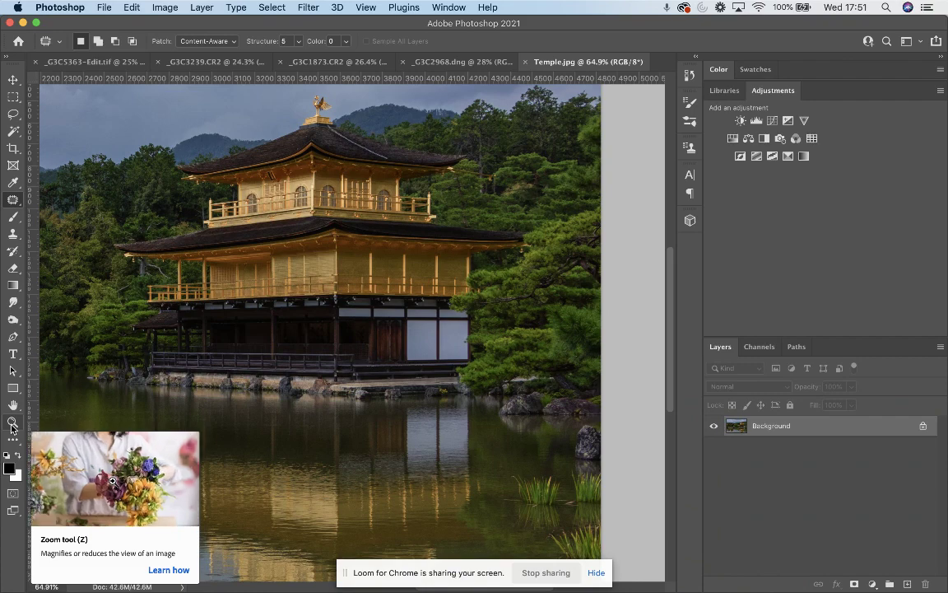
{"action": "left_click", "coordinate": [13, 423]}
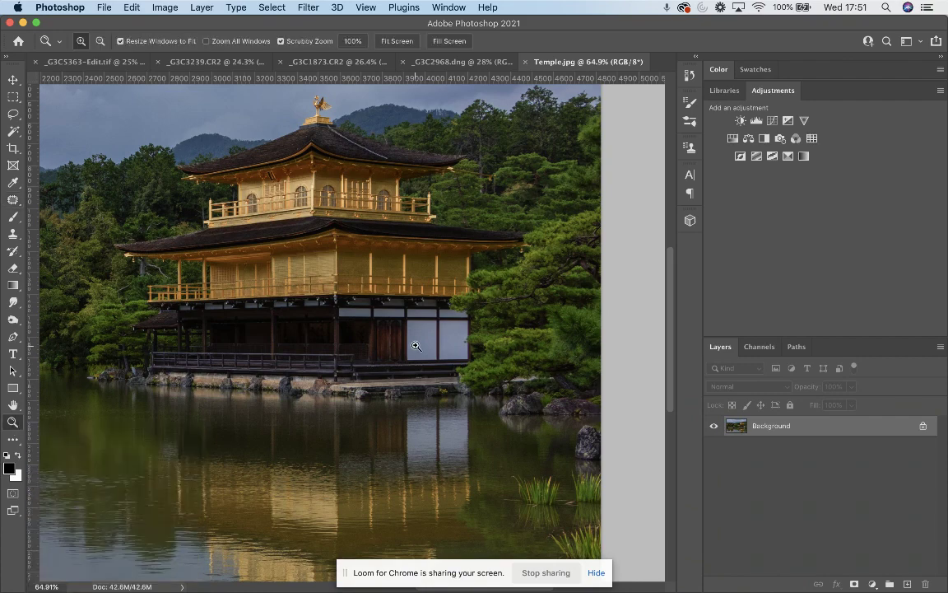
{"action": "left_click_drag", "start_coordinate": [416, 346], "coordinate": [416, 346]}
{"action": "key", "text": "alt"}
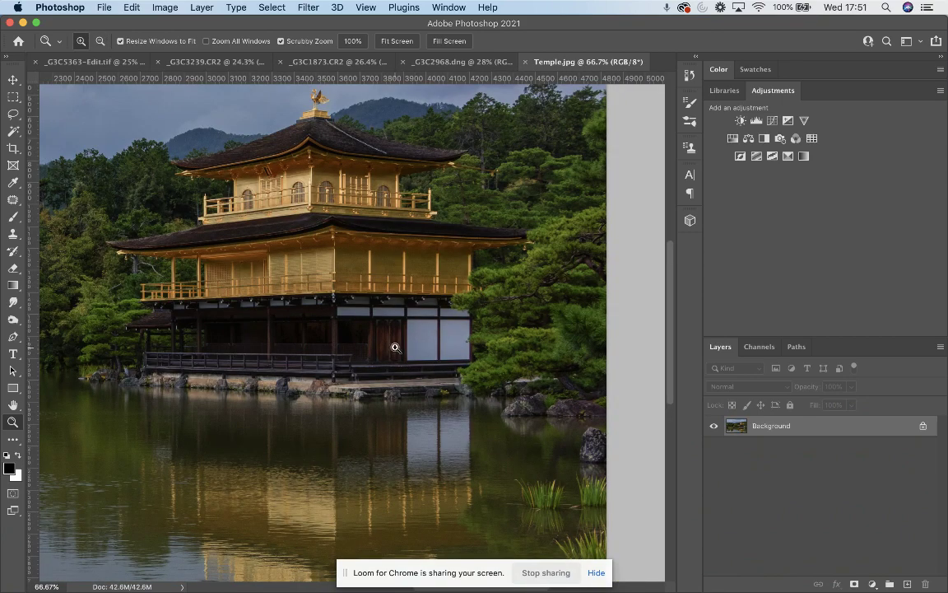
{"action": "left_click_drag", "start_coordinate": [395, 347], "coordinate": [346, 356]}
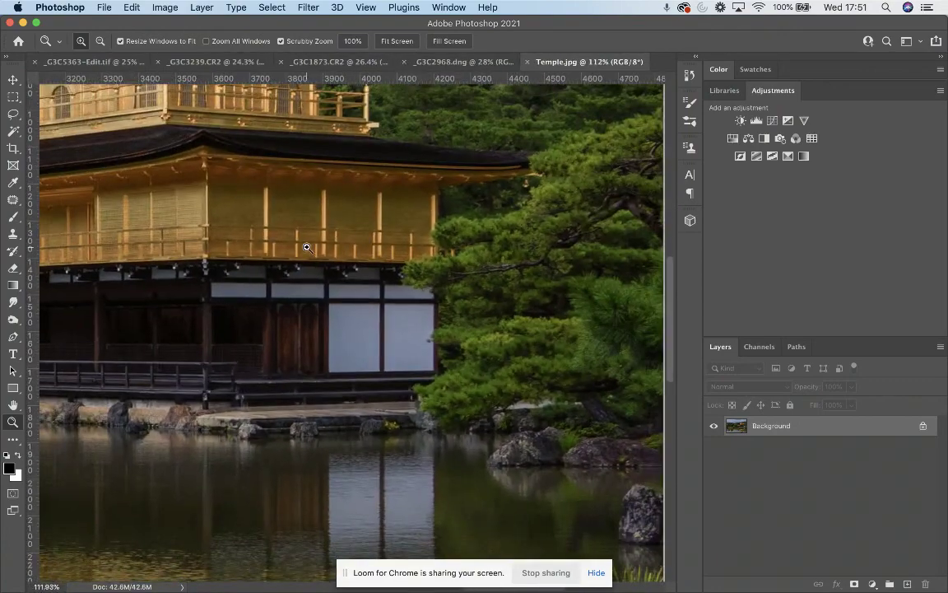
Patch the white wall panels, including the one beside the pine tree, with the neighbouring wooden door texture
{"action": "left_click", "coordinate": [12, 200]}
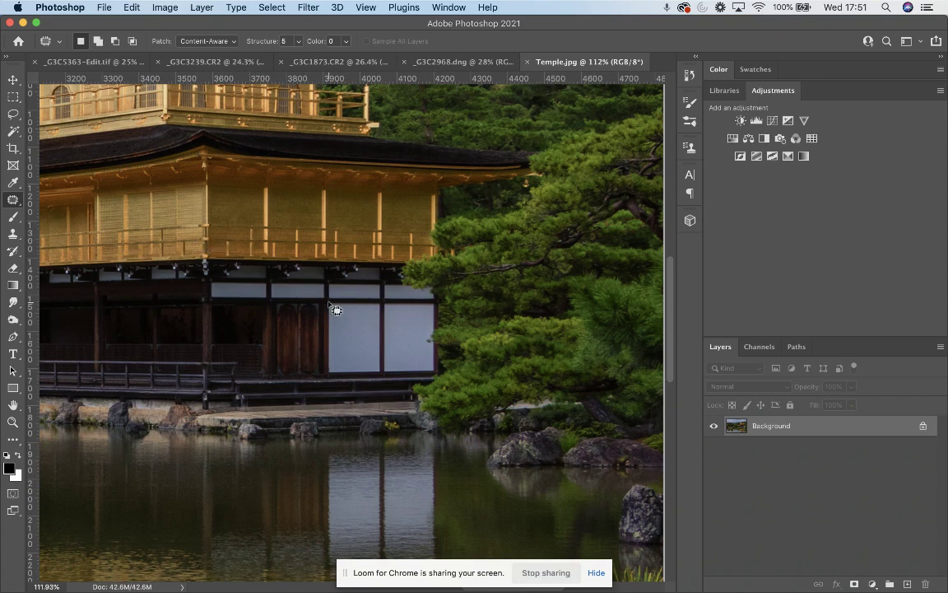
{"action": "mouse_move", "coordinate": [329, 303]}
{"action": "left_mouse_down"}
{"action": "mouse_move", "coordinate": [382, 303]}
{"action": "mouse_move", "coordinate": [381, 373]}
{"action": "mouse_move", "coordinate": [326, 379]}
{"action": "mouse_move", "coordinate": [327, 301]}
{"action": "mouse_move", "coordinate": [342, 330]}
{"action": "mouse_move", "coordinate": [288, 329]}
{"action": "mouse_move", "coordinate": [262, 439]}
{"action": "mouse_move", "coordinate": [340, 458]}
{"action": "mouse_move", "coordinate": [327, 465]}
{"action": "mouse_move", "coordinate": [258, 457]}
{"action": "mouse_move", "coordinate": [251, 432]}
{"action": "mouse_move", "coordinate": [277, 419]}
{"action": "mouse_move", "coordinate": [313, 429]}
{"action": "mouse_move", "coordinate": [288, 333]}
{"action": "left_mouse_up"}
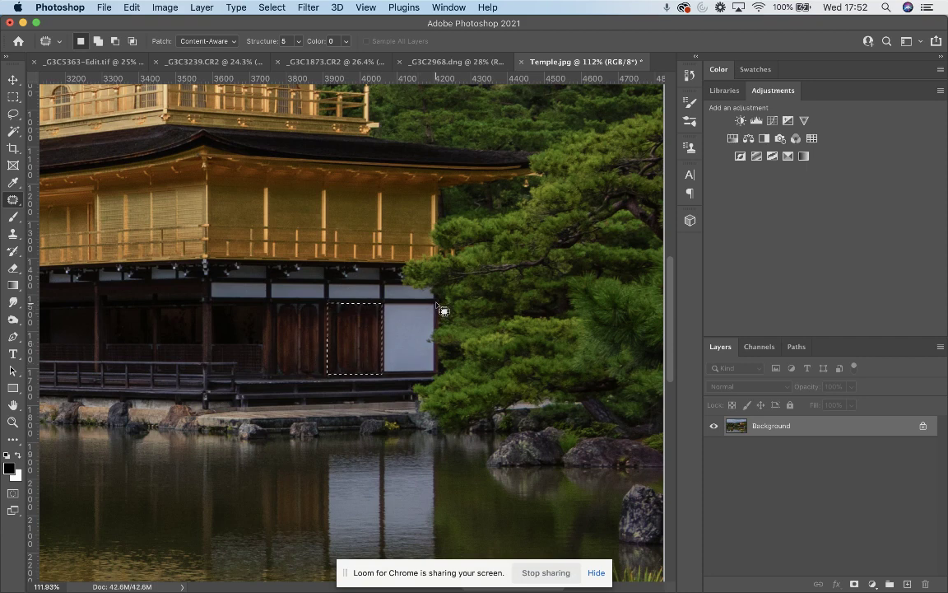
{"action": "mouse_move", "coordinate": [436, 303]}
{"action": "left_mouse_down"}
{"action": "mouse_move", "coordinate": [382, 300]}
{"action": "mouse_move", "coordinate": [382, 378]}
{"action": "mouse_move", "coordinate": [437, 378]}
{"action": "mouse_move", "coordinate": [442, 313]}
{"action": "left_mouse_up"}
{"action": "left_click_drag", "start_coordinate": [387, 331], "coordinate": [345, 333]}
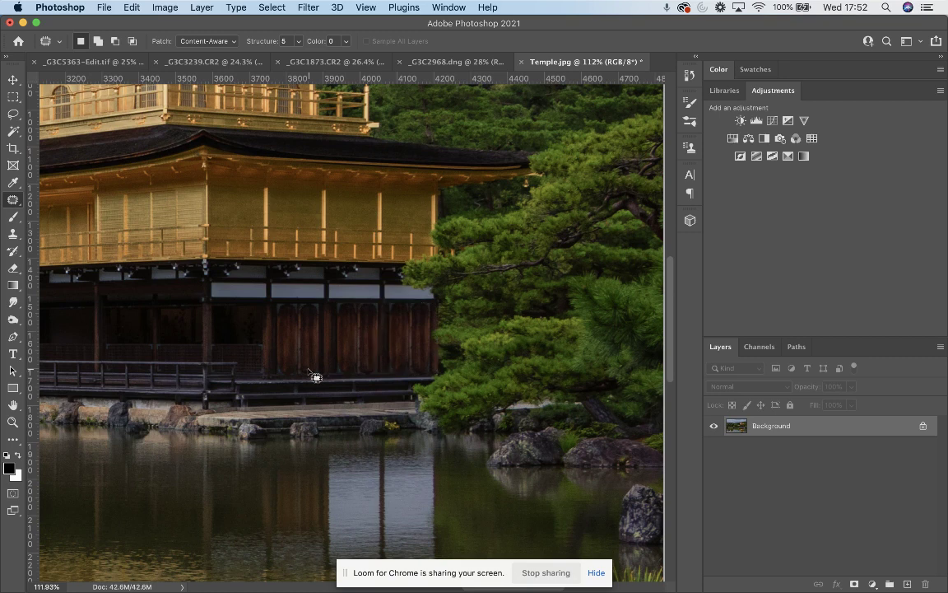
Patch the first white-panel reflection in the pond with nearby dark water, then deselect
{"action": "scroll", "coordinate": [316, 377], "scroll_direction": "down", "scroll_amount": 5}
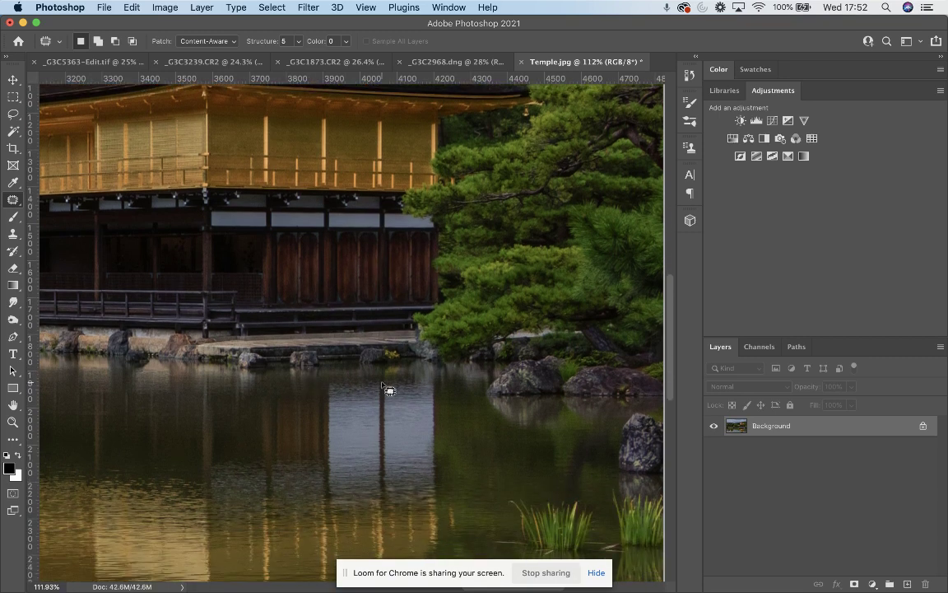
{"action": "mouse_move", "coordinate": [382, 383]}
{"action": "left_mouse_down"}
{"action": "mouse_move", "coordinate": [323, 379]}
{"action": "mouse_move", "coordinate": [328, 510]}
{"action": "mouse_move", "coordinate": [397, 514]}
{"action": "mouse_move", "coordinate": [378, 507]}
{"action": "mouse_move", "coordinate": [388, 387]}
{"action": "left_mouse_up"}
{"action": "left_click_drag", "start_coordinate": [351, 423], "coordinate": [281, 421]}
{"action": "key", "text": "super+d"}
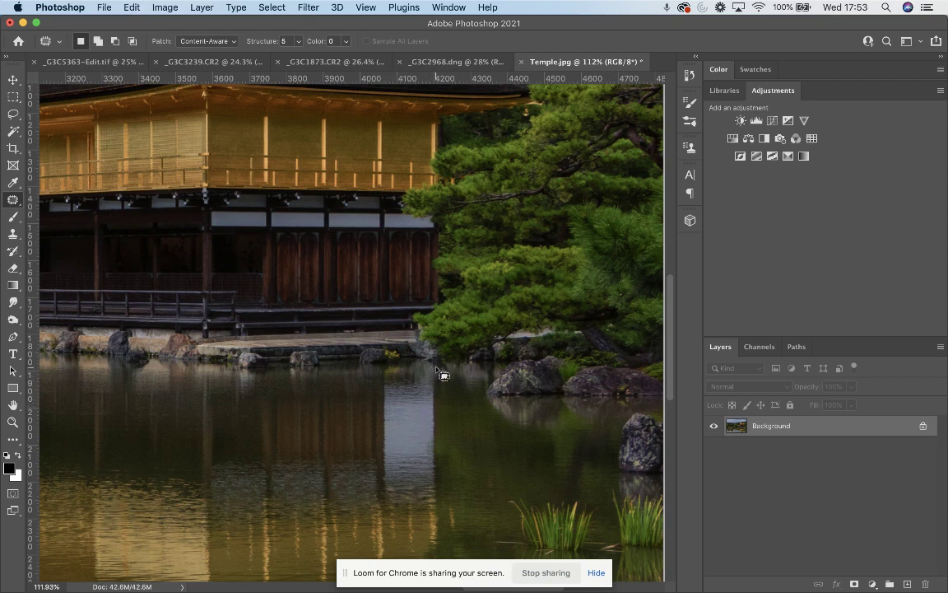
Patch the remaining bright reflection with water from its left, refine the blend, then deselect
{"action": "mouse_move", "coordinate": [437, 368]}
{"action": "left_mouse_down"}
{"action": "mouse_move", "coordinate": [381, 373]}
{"action": "mouse_move", "coordinate": [369, 456]}
{"action": "mouse_move", "coordinate": [382, 512]}
{"action": "mouse_move", "coordinate": [443, 511]}
{"action": "mouse_move", "coordinate": [444, 376]}
{"action": "left_mouse_up"}
{"action": "left_click_drag", "start_coordinate": [417, 419], "coordinate": [357, 416]}
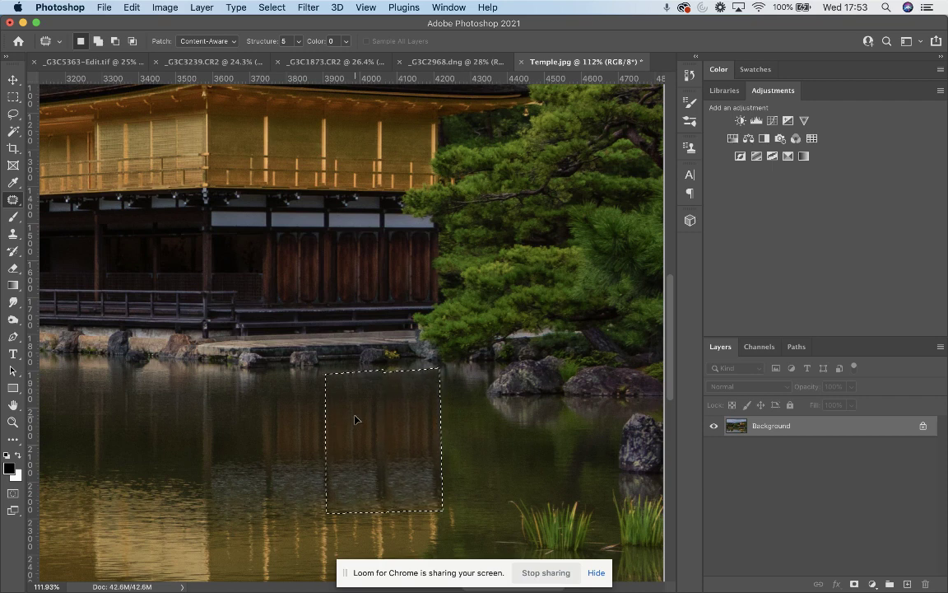
{"action": "left_click_drag", "start_coordinate": [357, 411], "coordinate": [364, 419]}
{"action": "key", "text": "super+d"}
Zoom out to 52.7% and confirm the patch mode stays Content-Aware with Structure 5
{"action": "scroll", "coordinate": [305, 434], "scroll_direction": "down", "scroll_amount": 5}
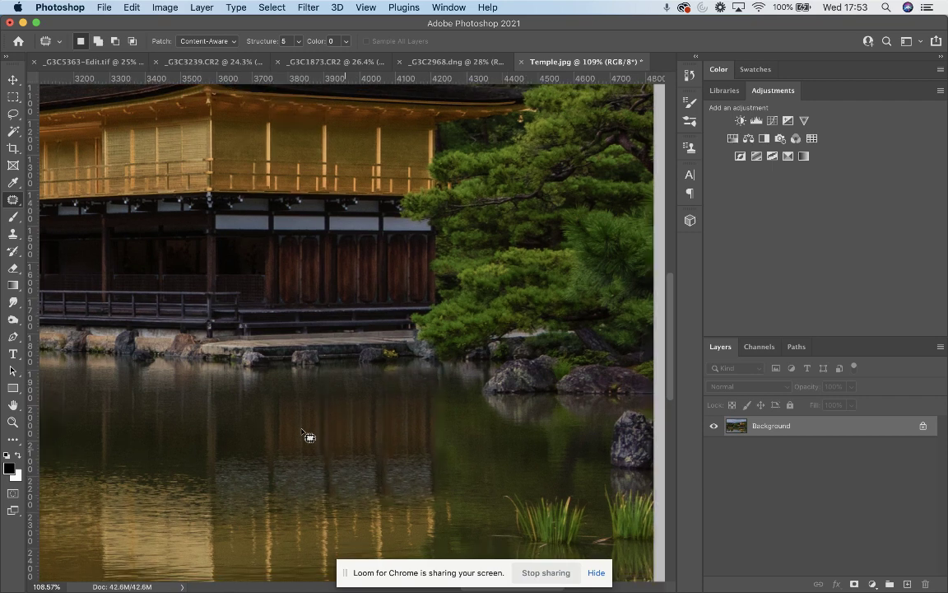
{"action": "scroll", "coordinate": [305, 434], "scroll_direction": "down", "scroll_amount": 1}
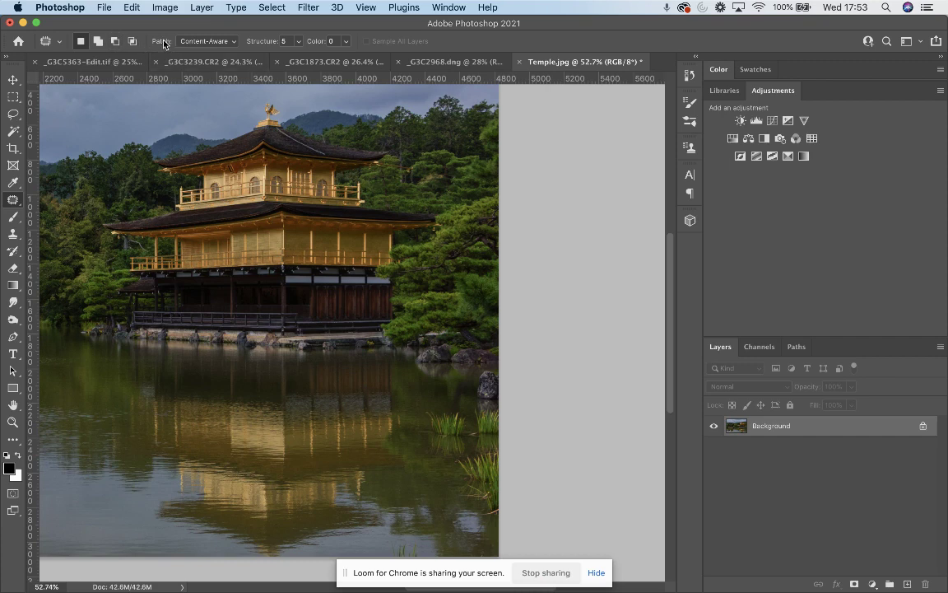
{"action": "left_click", "coordinate": [213, 41]}
{"action": "left_click", "coordinate": [234, 42]}
{"action": "left_click", "coordinate": [300, 42]}
{"action": "left_click", "coordinate": [283, 41]}
Pan around the image to review the all-dark-wood lower storey and its pond reflection
{"action": "scroll", "coordinate": [329, 378], "scroll_direction": "left", "scroll_amount": 6}
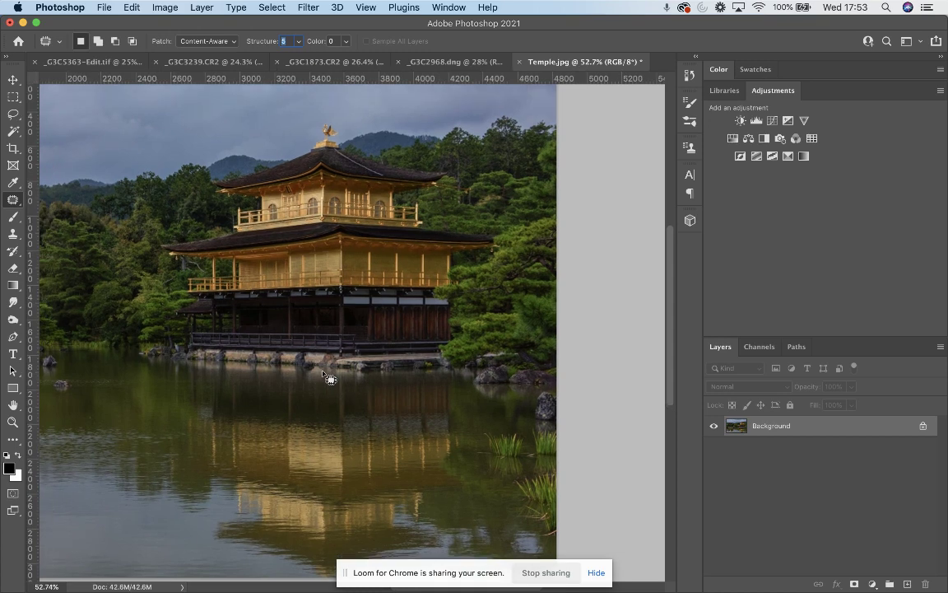
{"action": "scroll", "coordinate": [329, 378], "scroll_direction": "down", "scroll_amount": 1}
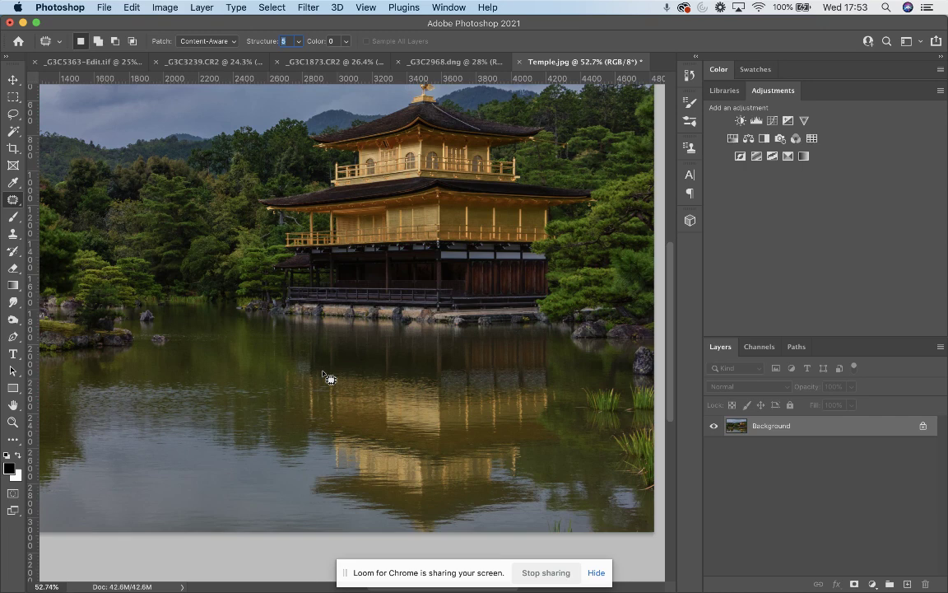
{"action": "scroll", "coordinate": [329, 378], "scroll_direction": "down", "scroll_amount": 2}
{"action": "scroll", "coordinate": [329, 377], "scroll_direction": "right", "scroll_amount": 5}
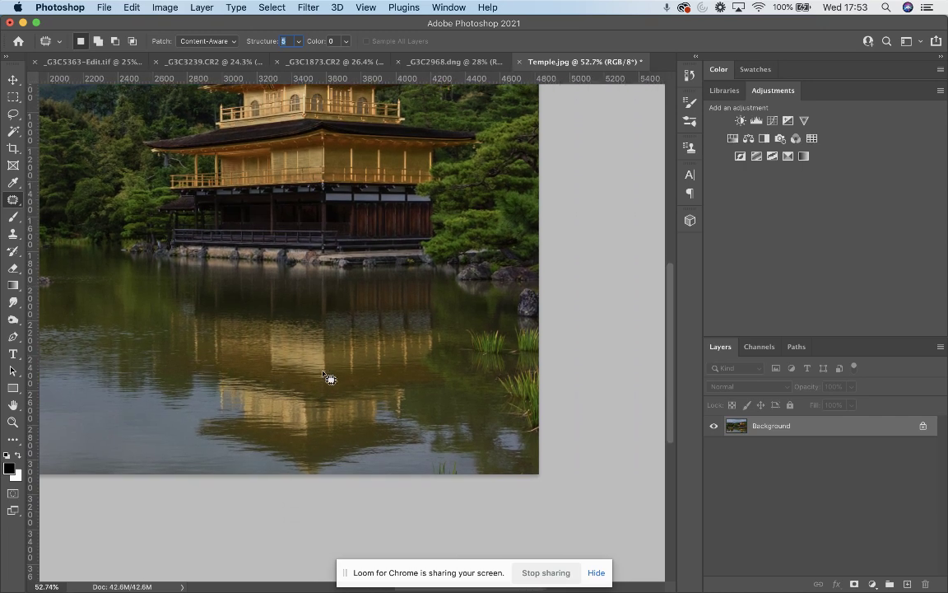
{"action": "scroll", "coordinate": [330, 377], "scroll_direction": "up", "scroll_amount": 2}
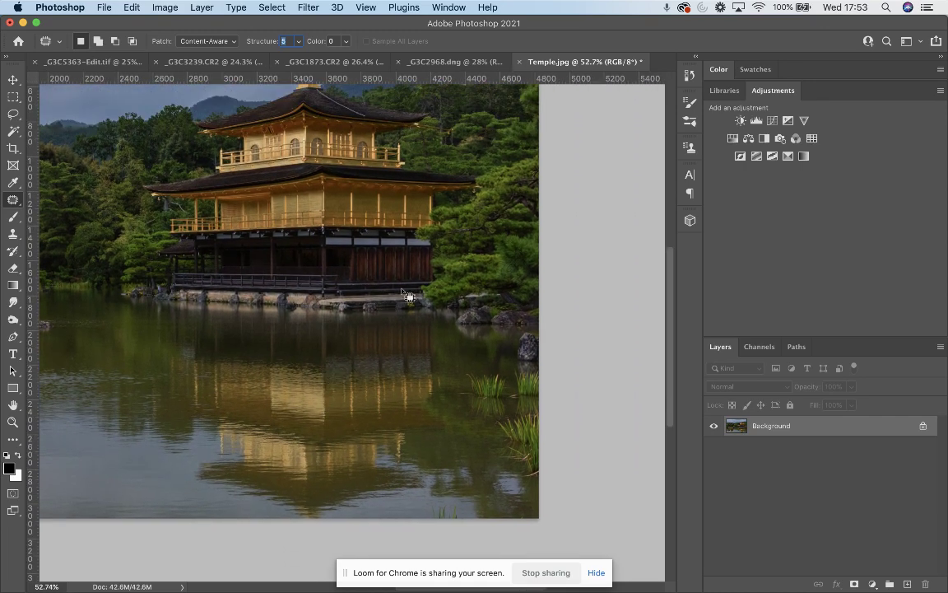